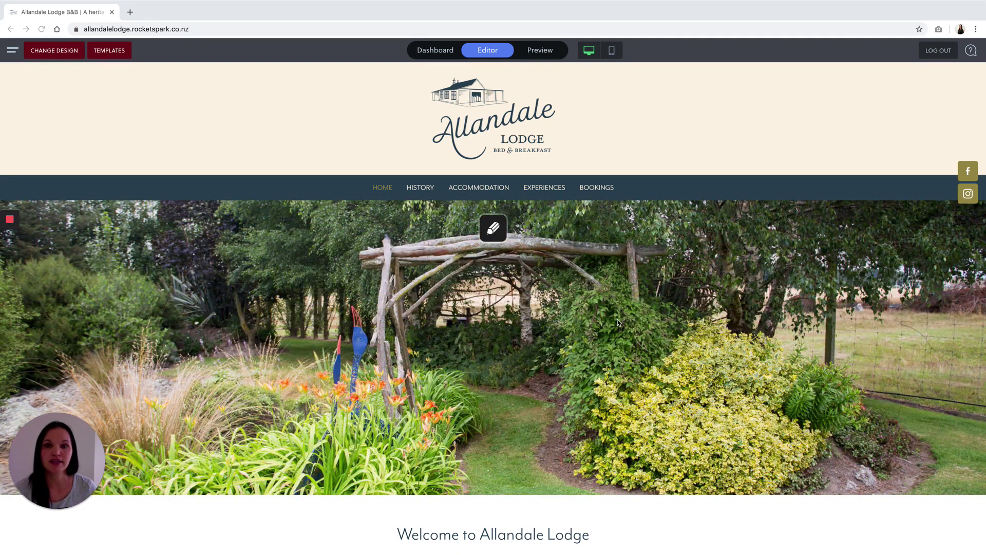
Add a one-column stack below the hero image and insert a Text block into it
{"action": "scroll", "coordinate": [624, 334], "scroll_direction": "down", "scroll_amount": 3}
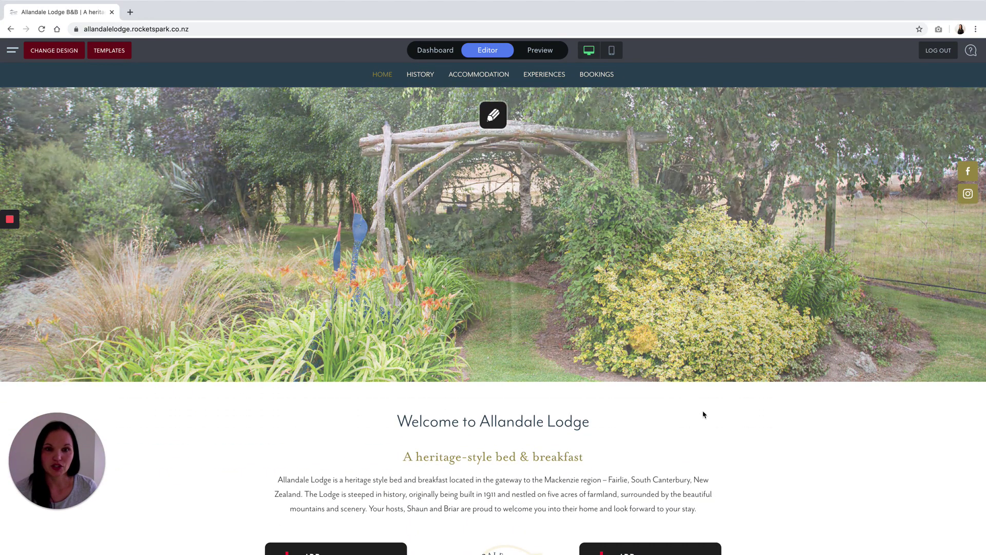
{"action": "mouse_move", "coordinate": [708, 418]}
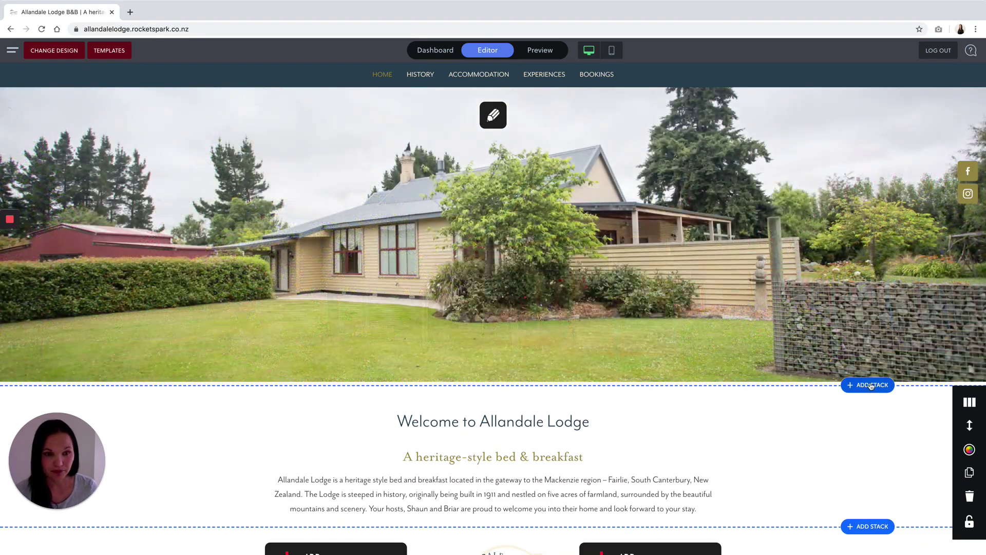
{"action": "left_click", "coordinate": [866, 386]}
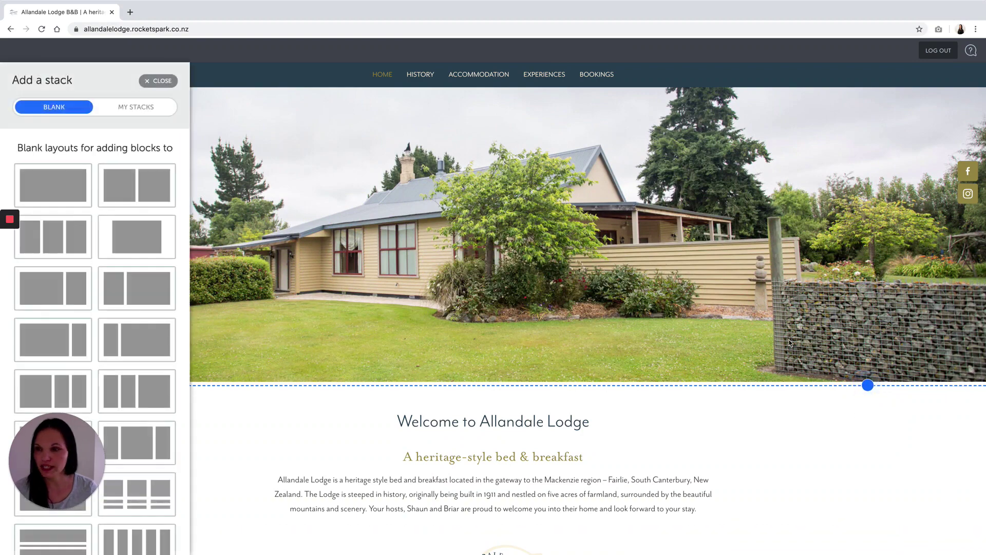
{"action": "left_click", "coordinate": [53, 186]}
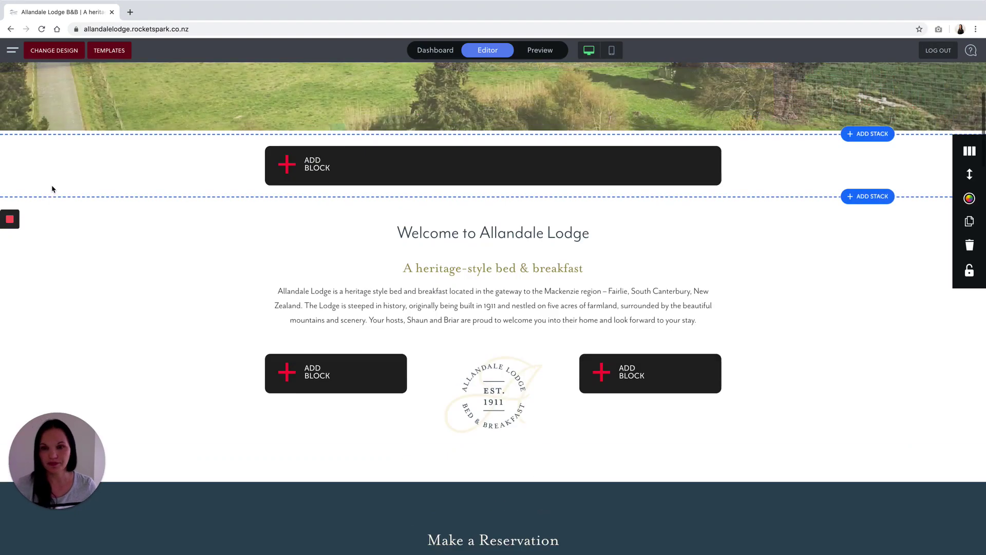
{"action": "left_click", "coordinate": [299, 166]}
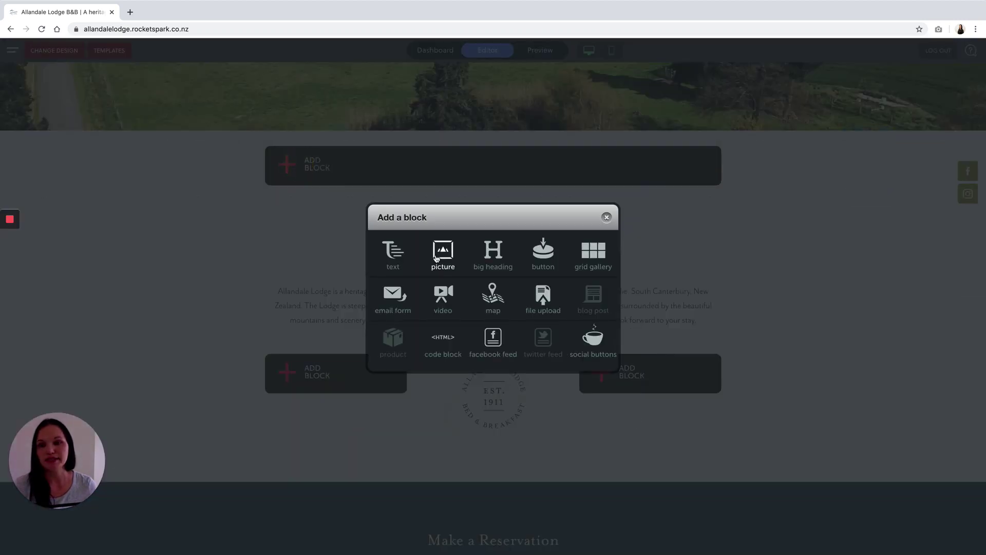
{"action": "left_click", "coordinate": [390, 254]}
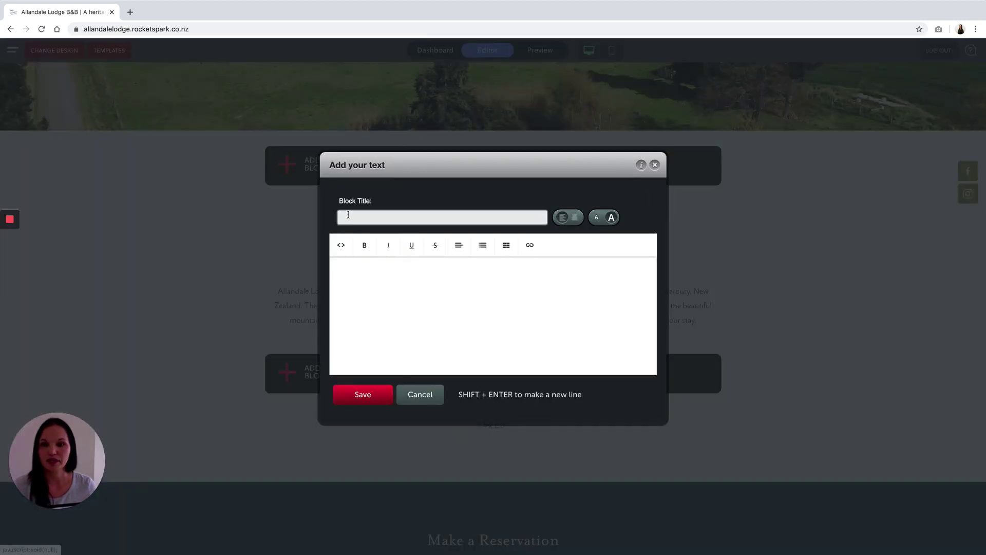
Title the block 'Covid-19' and paste in the bookings-suspended notice, removing the blank line above it
{"action": "left_click", "coordinate": [348, 214]}
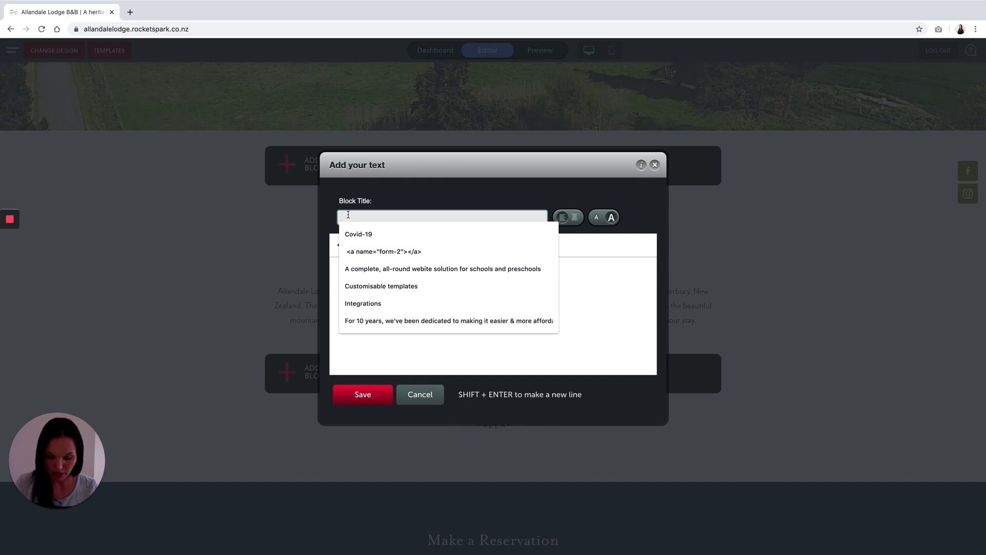
{"action": "type", "text": "Covid-19"}
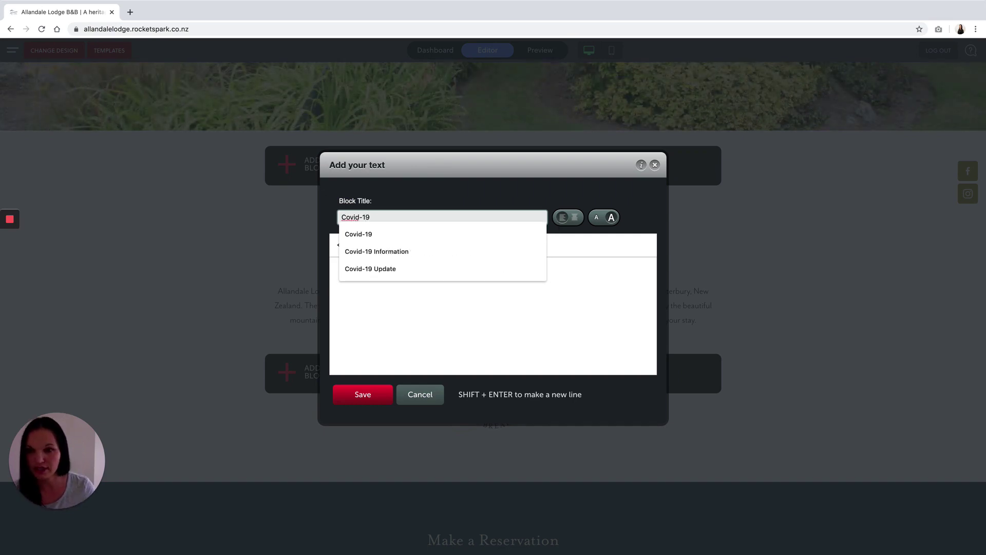
{"action": "left_click", "coordinate": [468, 314]}
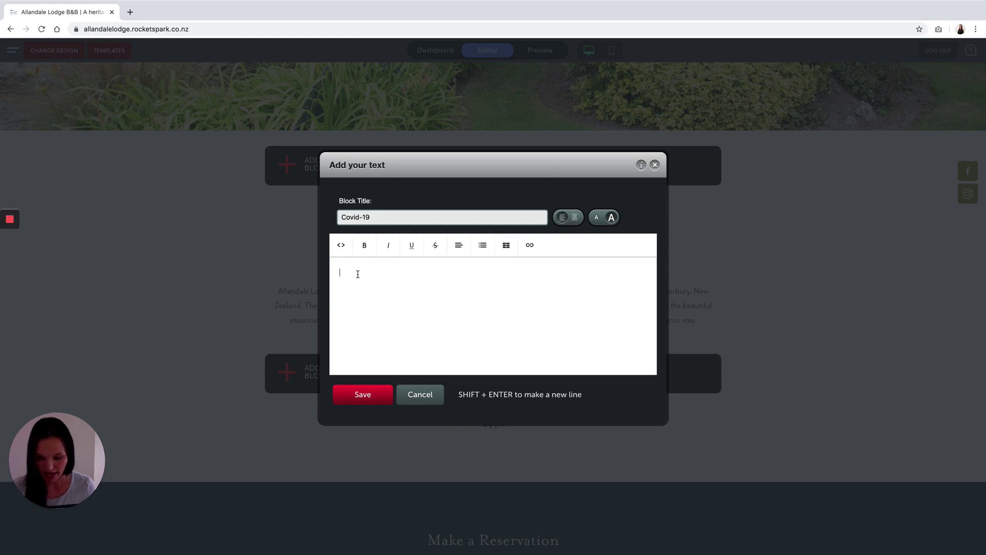
{"action": "type", "text": "Due to the current pandemic and restrictions in place for our industry, we have suspended all bookings until the end of May, to be reviewed. Stay connected with us on Facebook & Instagram for updates. We look forward to welcoming you to our home in the near future. Kia kaha, Shaun & Briar."}
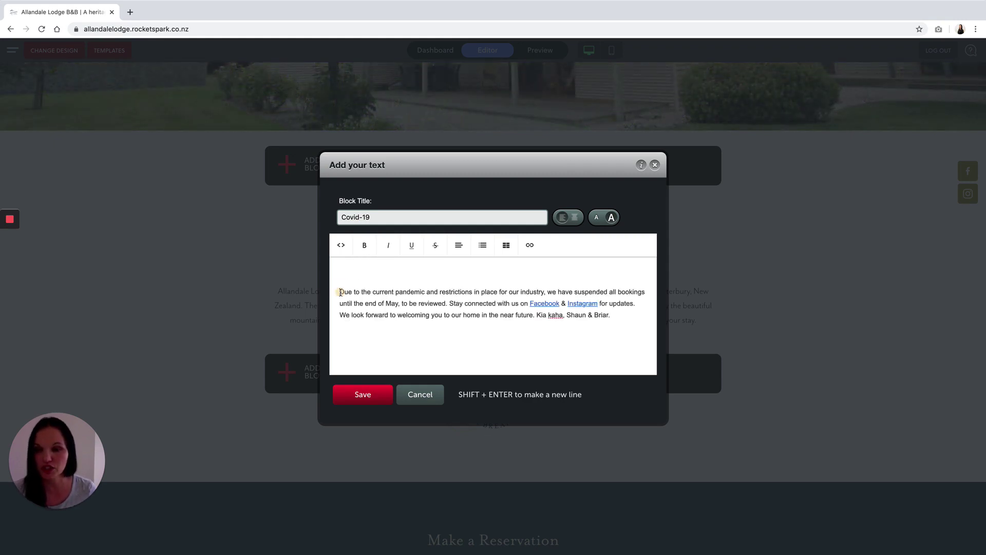
{"action": "key", "text": "BackSpace"}
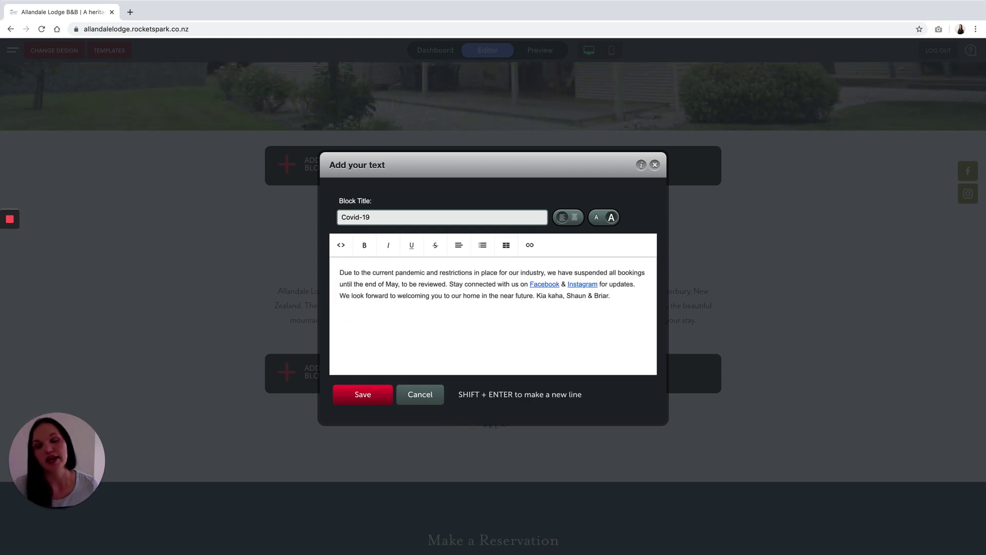
Change how the block title is displayed and select the whole notice paragraph
{"action": "left_click", "coordinate": [345, 216]}
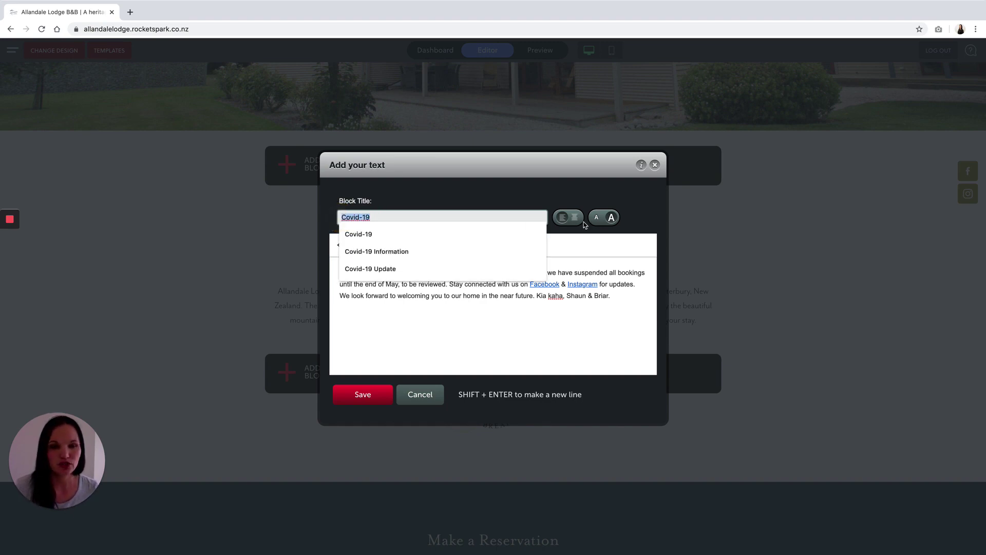
{"action": "left_click", "coordinate": [569, 218]}
{"action": "left_click_drag", "start_coordinate": [614, 295], "coordinate": [339, 274]}
Centre-align the Covid-19 notice paragraph
{"action": "left_click", "coordinate": [459, 245]}
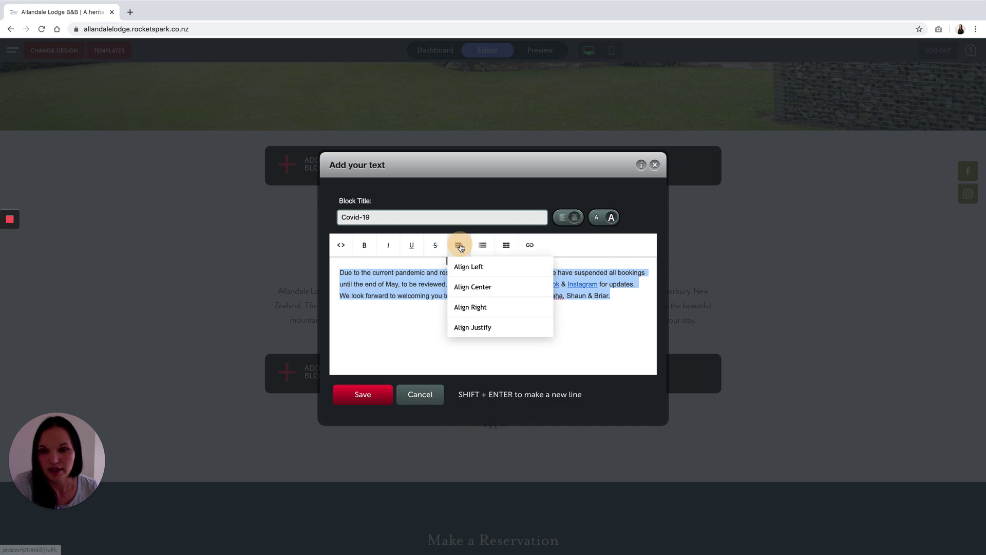
{"action": "left_click", "coordinate": [473, 287]}
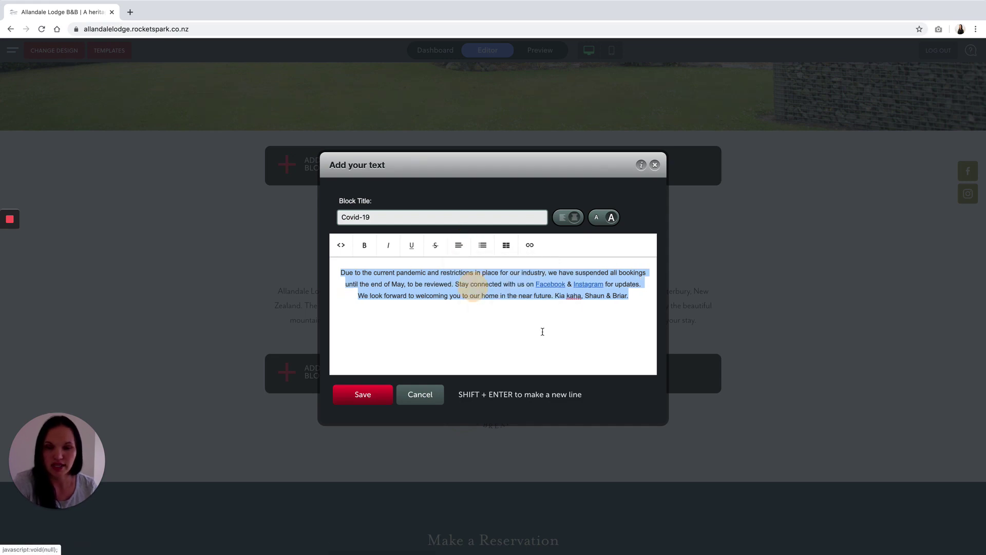
{"action": "left_click", "coordinate": [465, 322]}
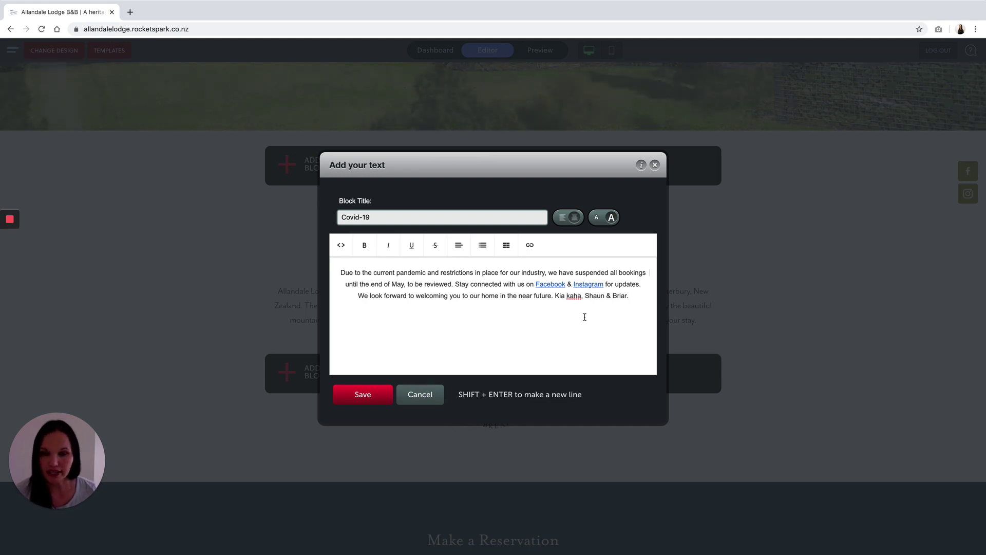
Start adding a link to the word 'connected', cancel it, and save the block
{"action": "left_click_drag", "start_coordinate": [470, 285], "coordinate": [502, 284]}
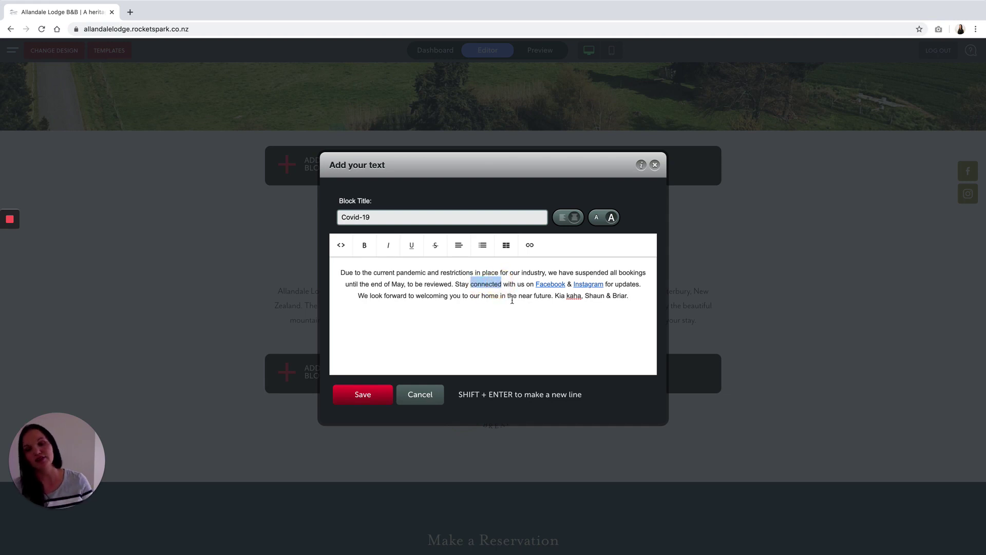
{"action": "left_click", "coordinate": [530, 245]}
{"action": "left_click", "coordinate": [540, 268]}
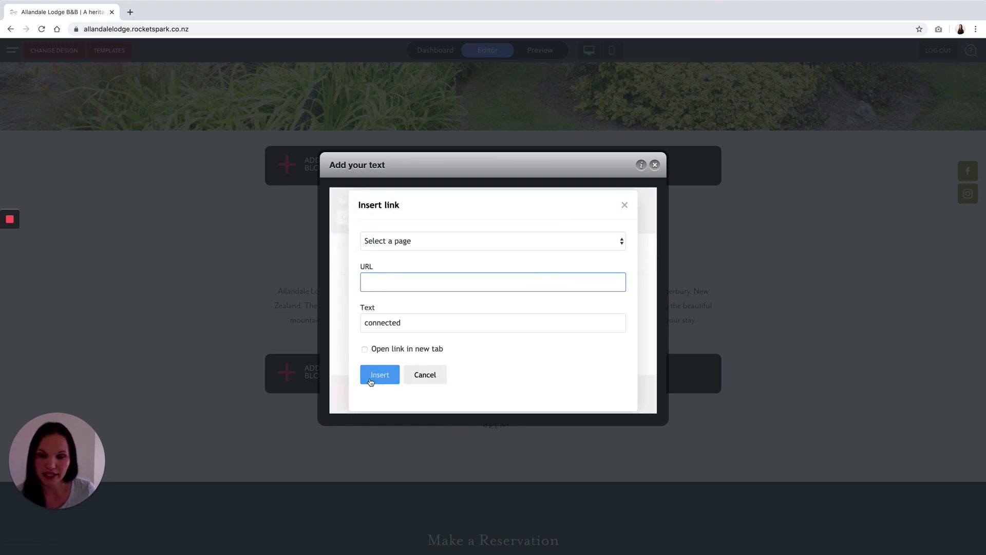
{"action": "left_click", "coordinate": [429, 375]}
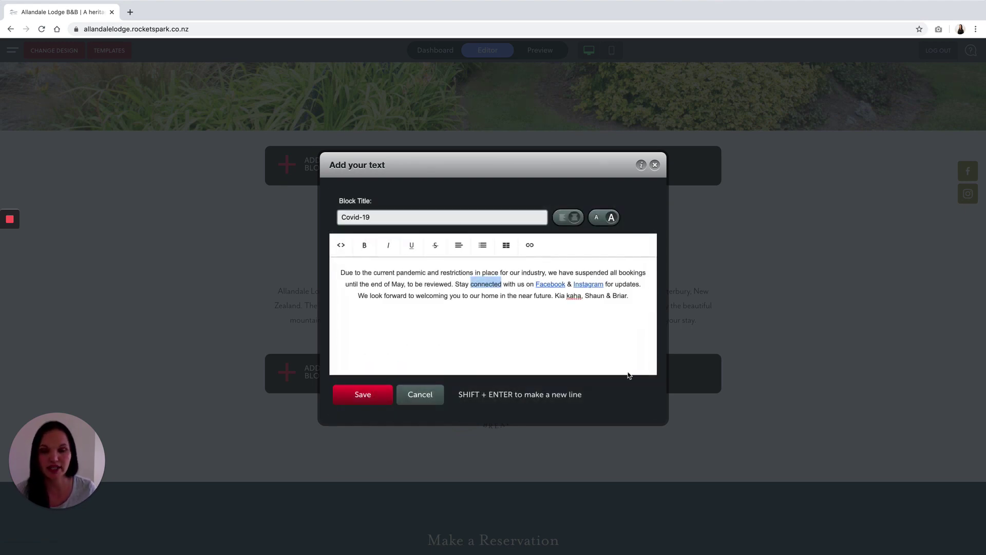
{"action": "left_click", "coordinate": [579, 302]}
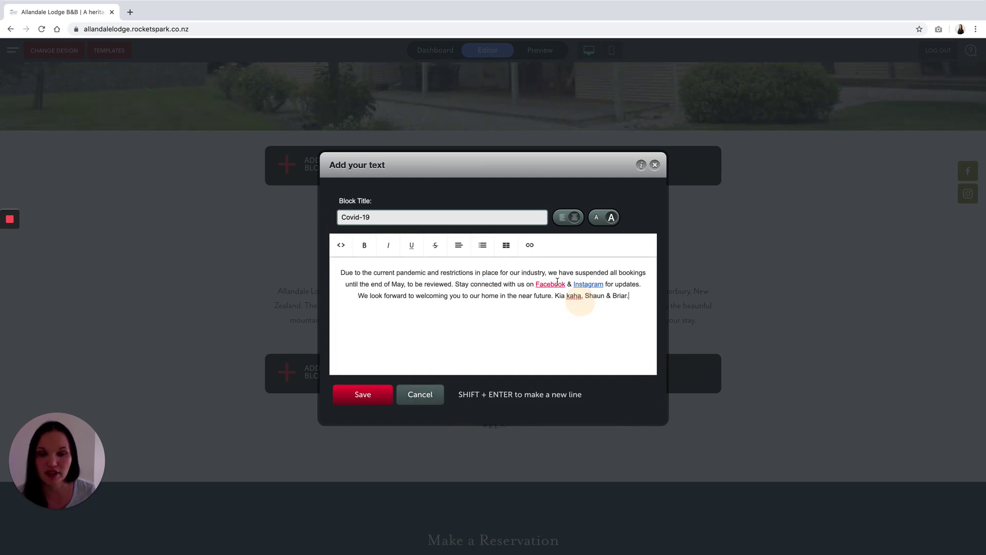
{"action": "left_click", "coordinate": [367, 395]}
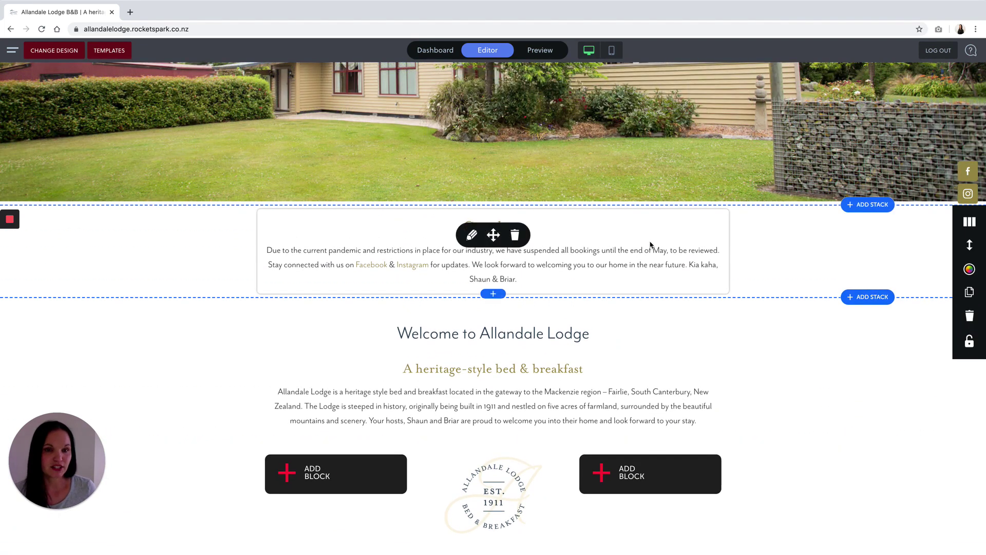
Open the Edit design (colour wheel) options for the Covid-19 stack
{"action": "scroll", "coordinate": [642, 239], "scroll_direction": "up", "scroll_amount": 6}
{"action": "scroll", "coordinate": [633, 234], "scroll_direction": "down", "scroll_amount": 6}
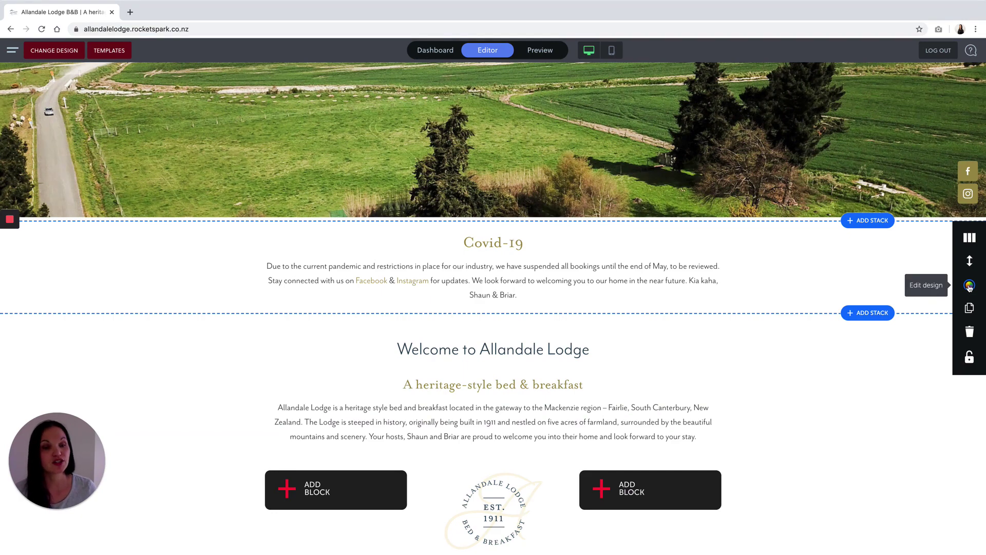
{"action": "left_click", "coordinate": [970, 287]}
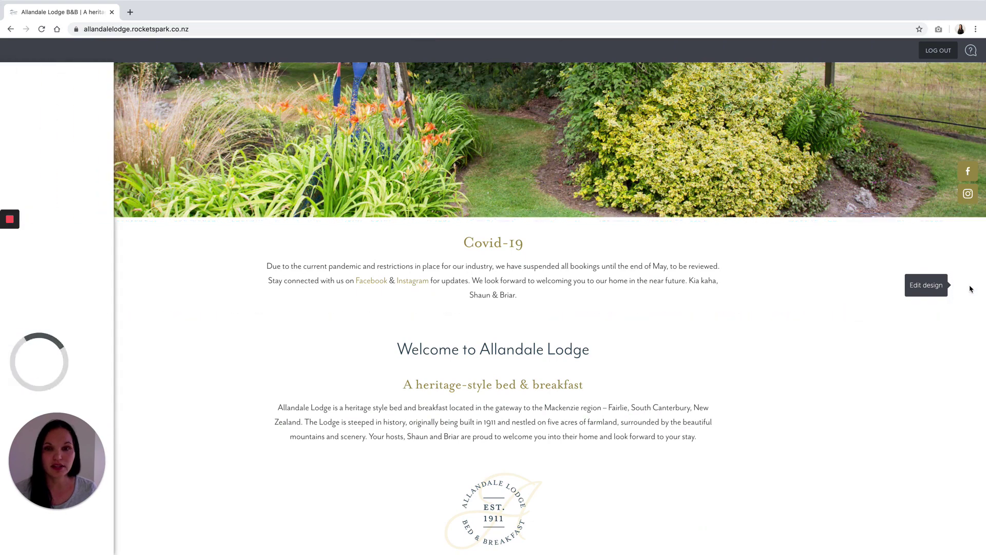
Set the Covid-19 stack background colour to the cream #fbf3e3 main colour
{"action": "left_click", "coordinate": [99, 121]}
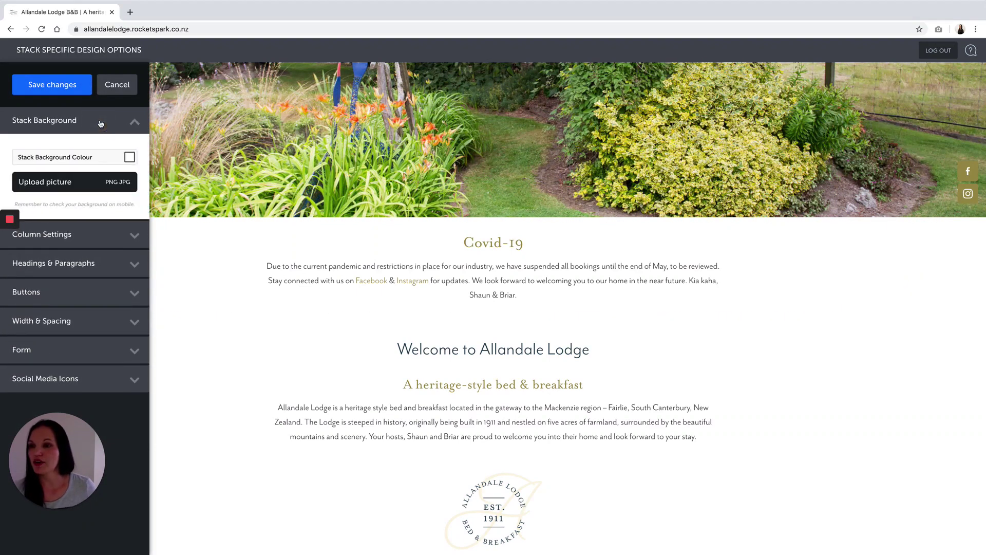
{"action": "left_click", "coordinate": [130, 158]}
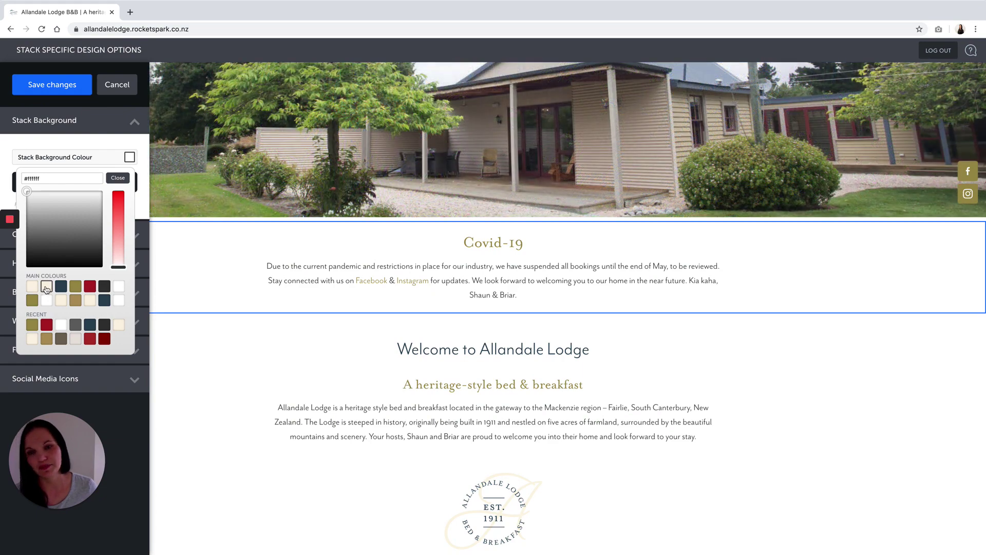
{"action": "left_click", "coordinate": [46, 288]}
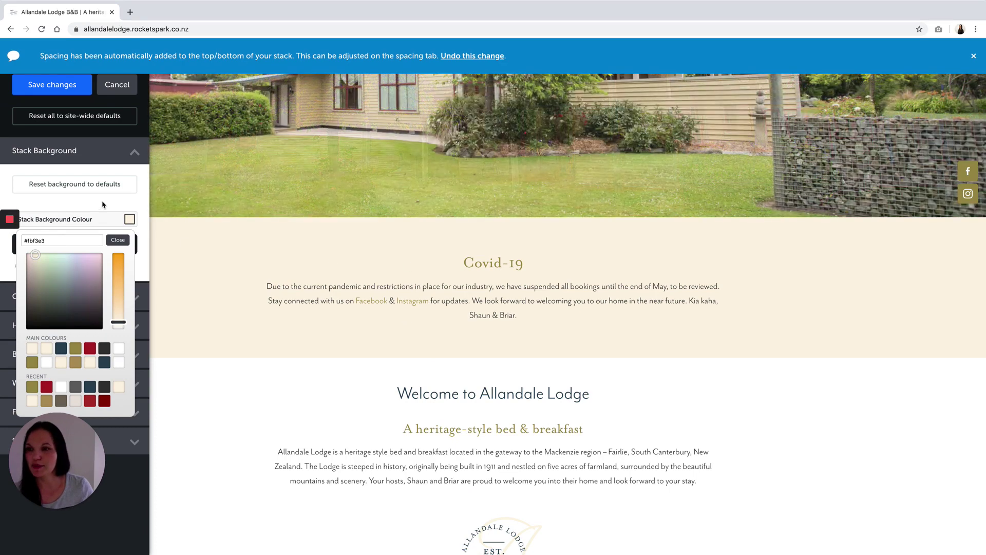
{"action": "left_click", "coordinate": [99, 207]}
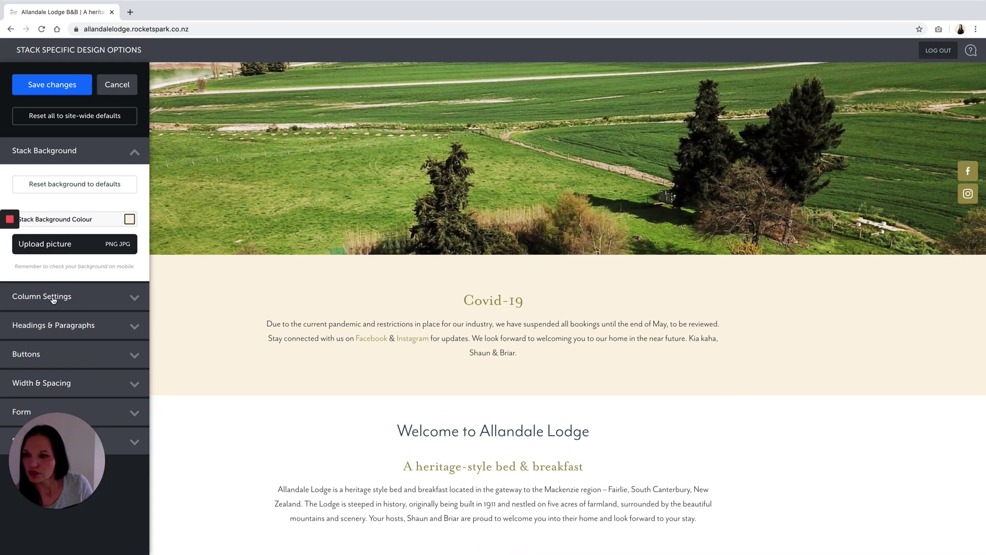
{"action": "left_click", "coordinate": [51, 297]}
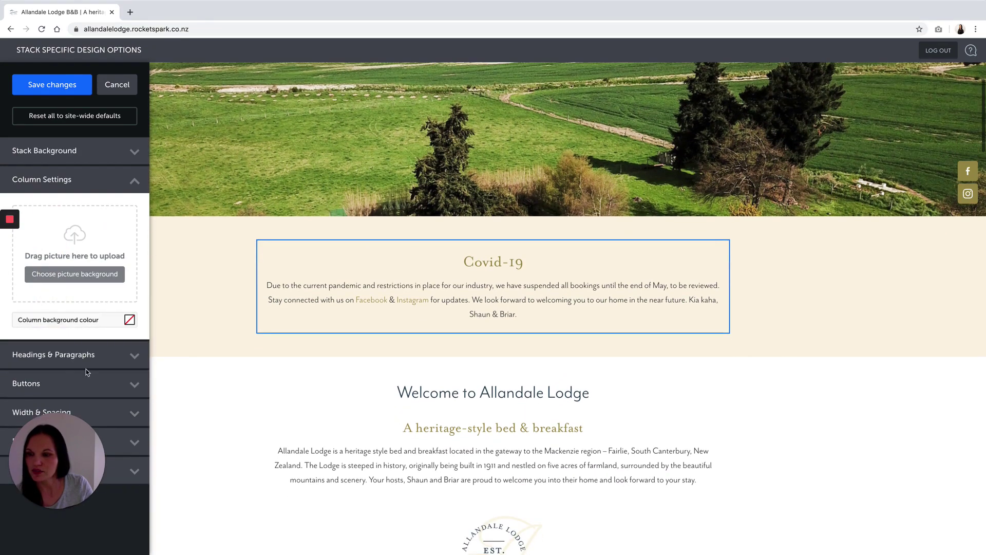
Set Content Width to the middle and Stack Spacing from 50 to 24, then save the design
{"action": "left_click", "coordinate": [102, 411]}
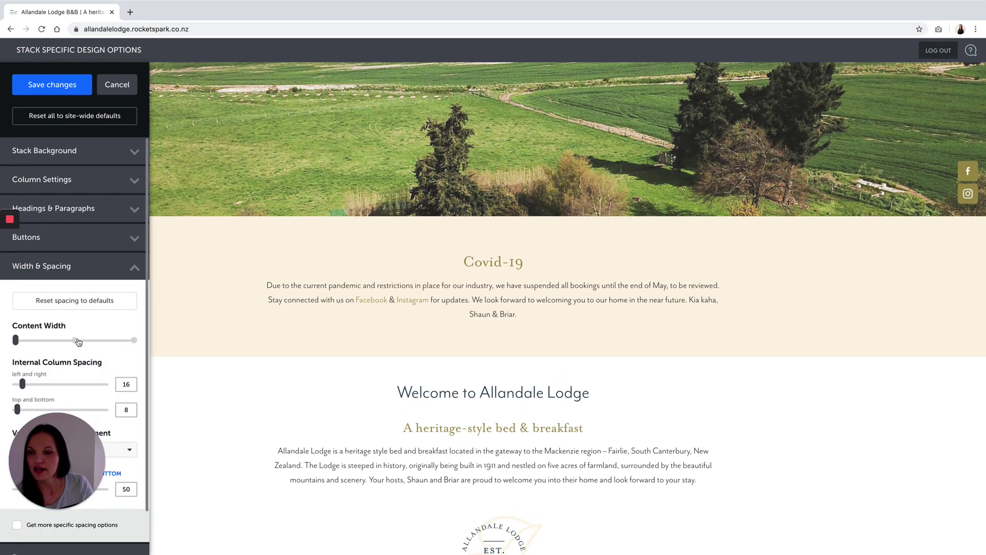
{"action": "left_click", "coordinate": [75, 340]}
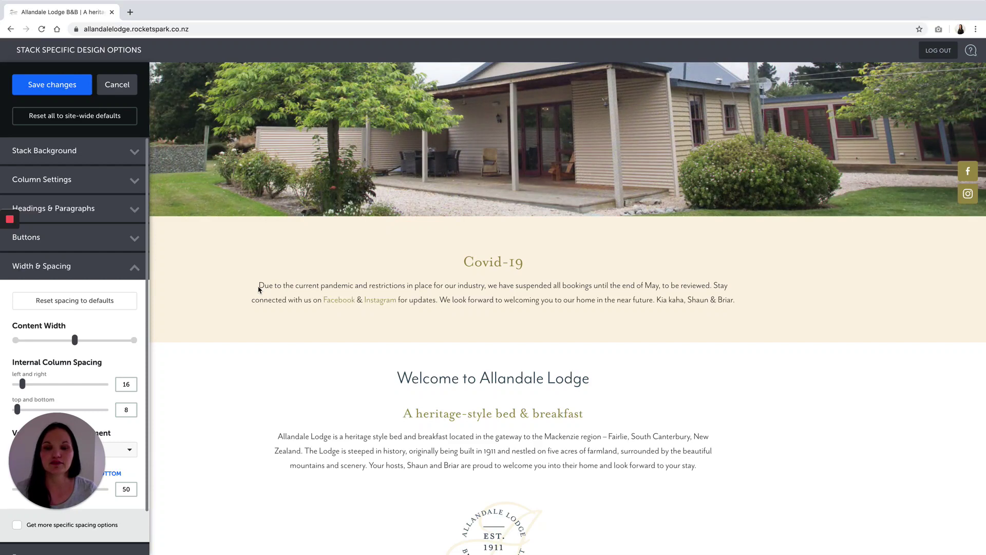
{"action": "scroll", "coordinate": [82, 355], "scroll_direction": "down", "scroll_amount": 1}
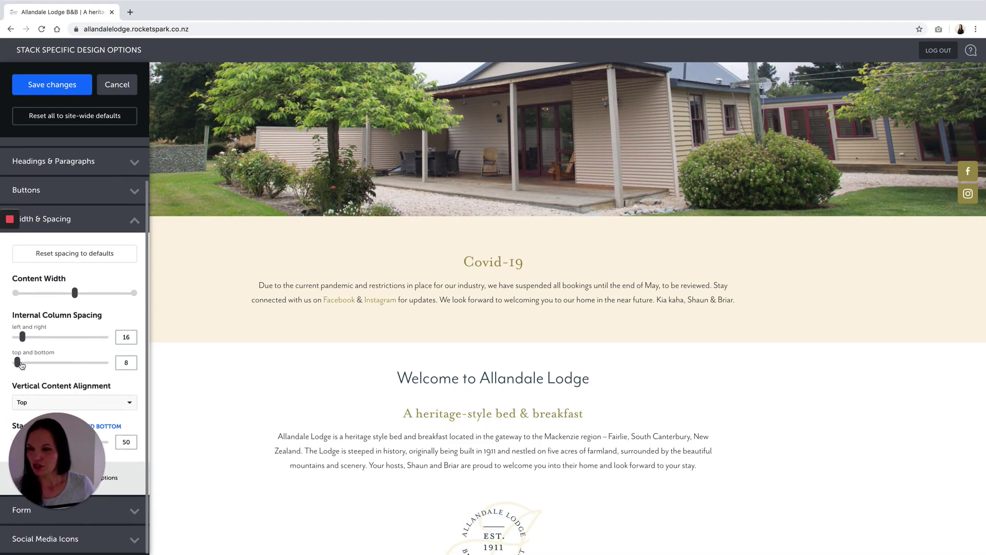
{"action": "scroll", "coordinate": [74, 374], "scroll_direction": "down", "scroll_amount": 2}
{"action": "scroll", "coordinate": [75, 375], "scroll_direction": "down", "scroll_amount": 2}
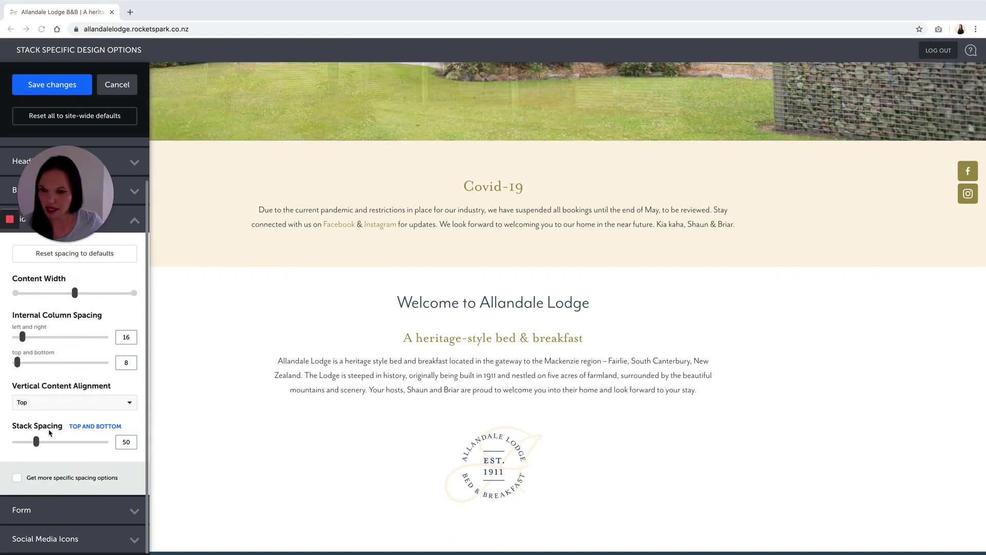
{"action": "left_click_drag", "start_coordinate": [37, 442], "coordinate": [23, 441]}
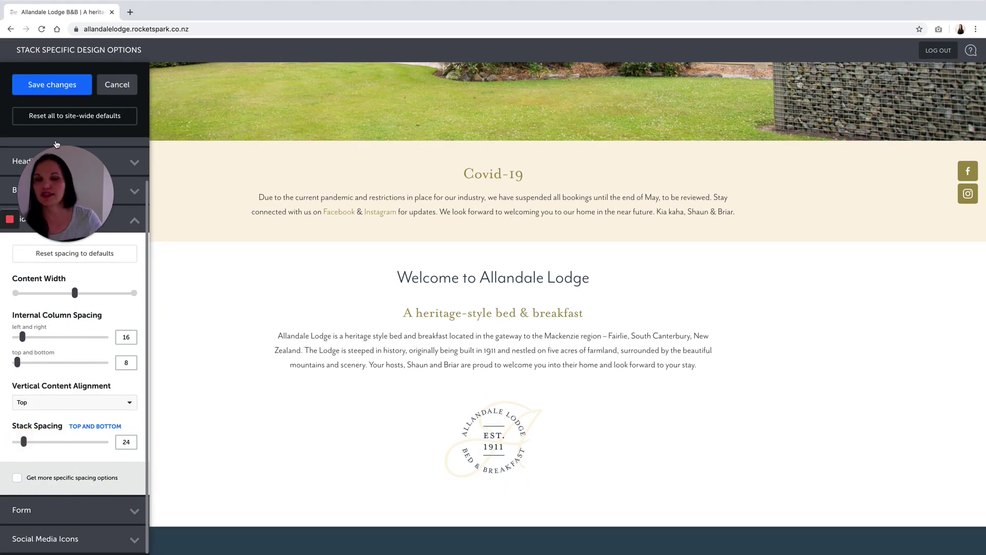
{"action": "left_click", "coordinate": [65, 86]}
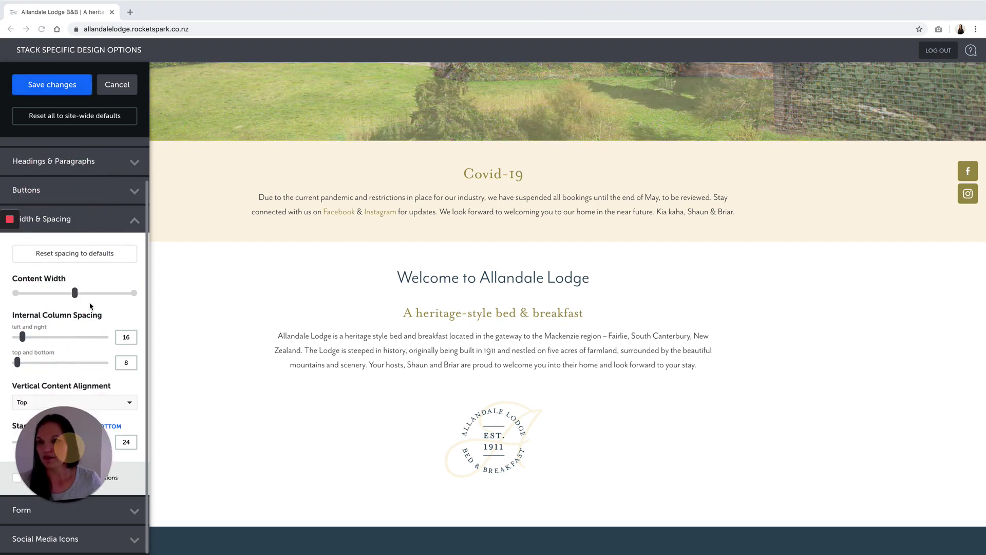
{"action": "left_click", "coordinate": [66, 86]}
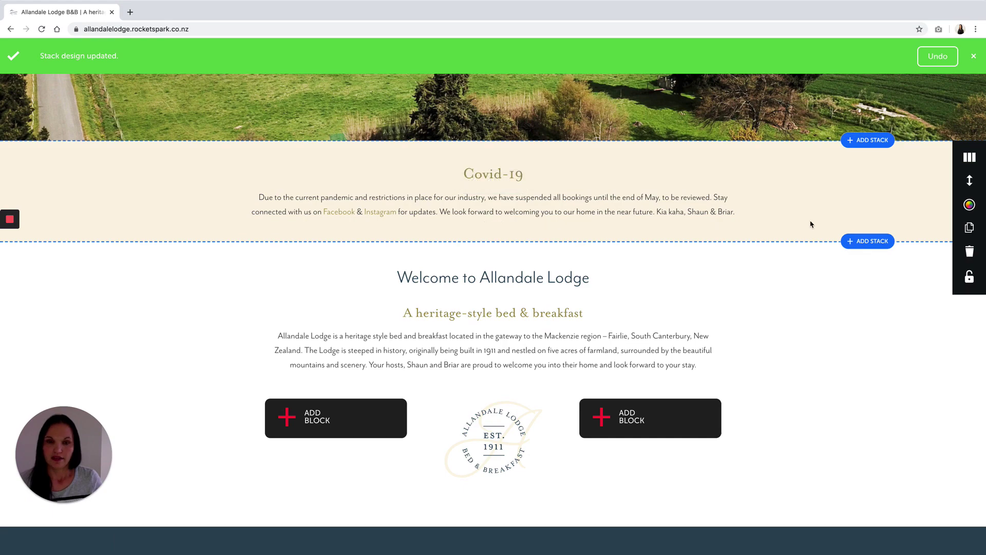
Copy the Covid-19 stack to My Stacks with Copy to another page, then close the page list
{"action": "scroll", "coordinate": [849, 294], "scroll_direction": "up", "scroll_amount": 3}
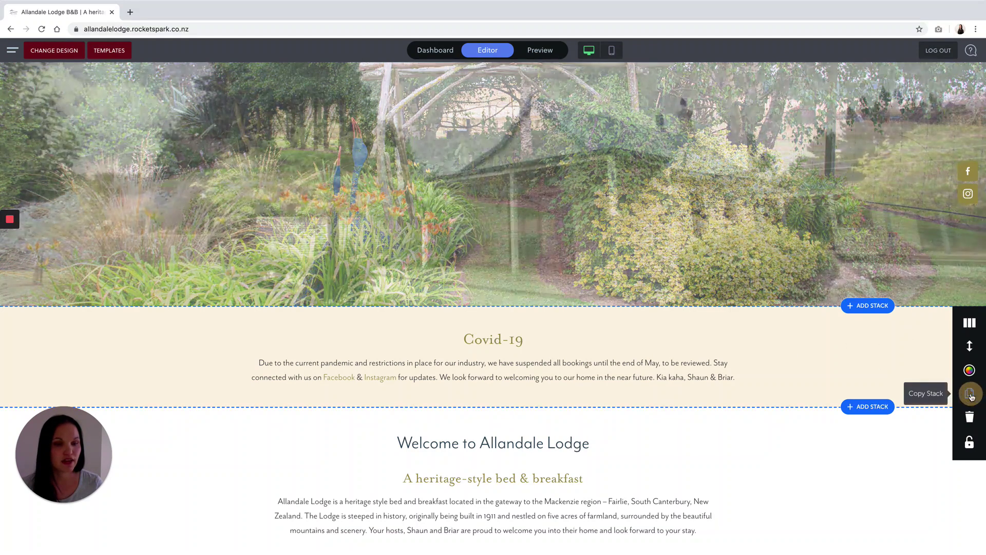
{"action": "left_click", "coordinate": [970, 394]}
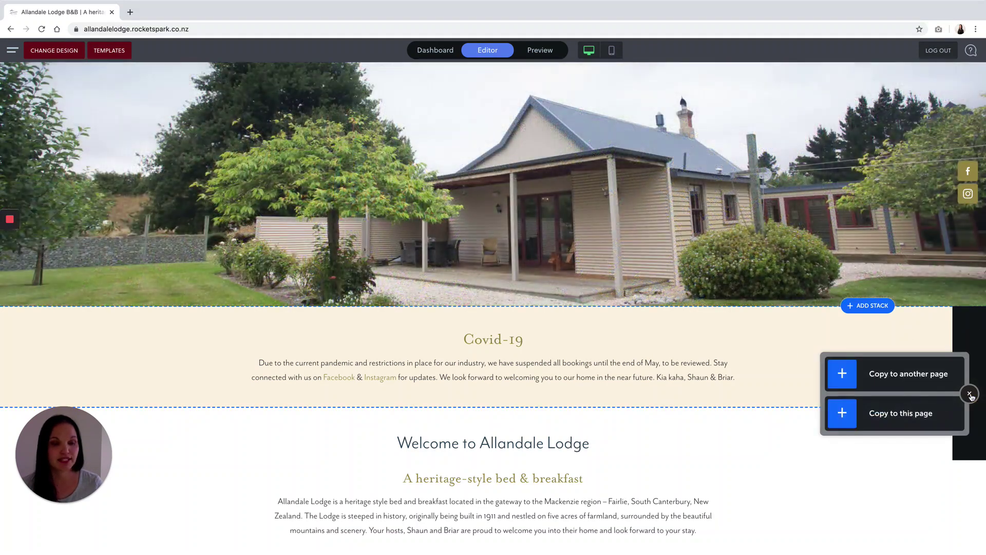
{"action": "left_click", "coordinate": [907, 375]}
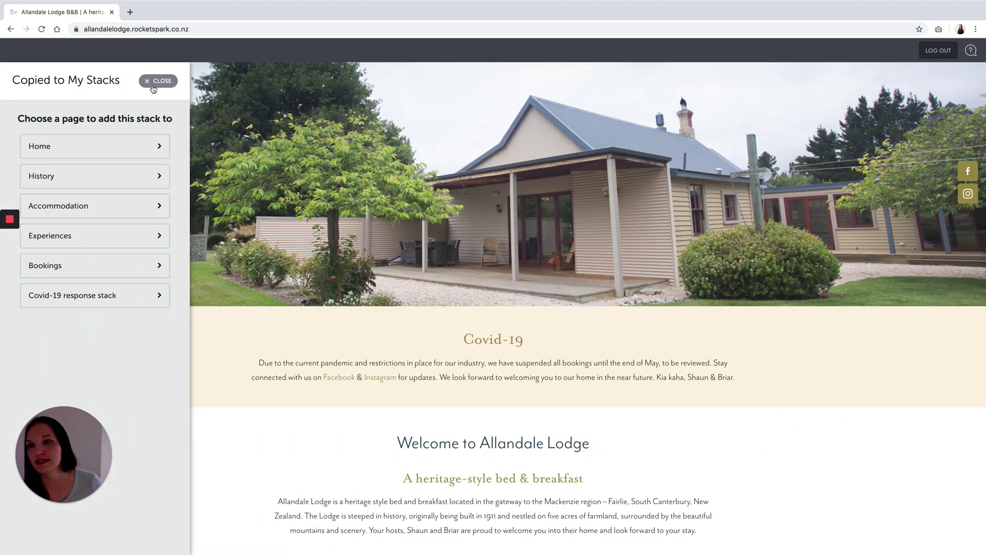
{"action": "left_click", "coordinate": [153, 87]}
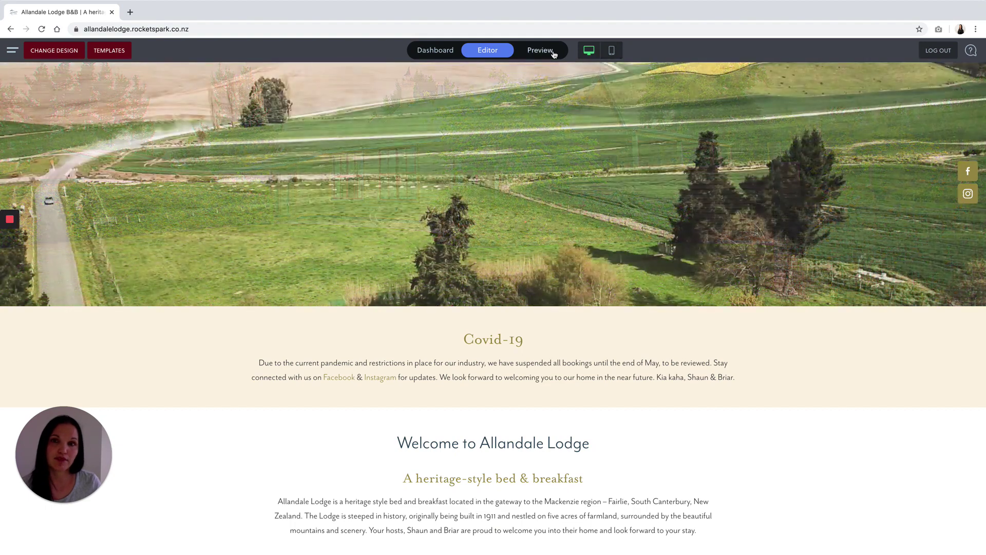
Preview the homepage in mobile view and scroll to the cream Covid-19 notice
{"action": "left_click", "coordinate": [554, 54]}
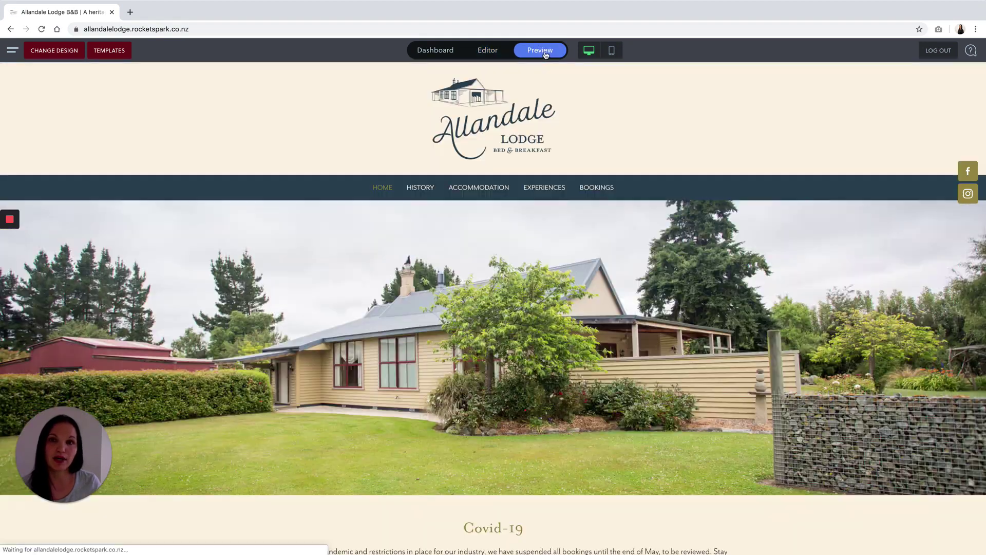
{"action": "left_click", "coordinate": [616, 54]}
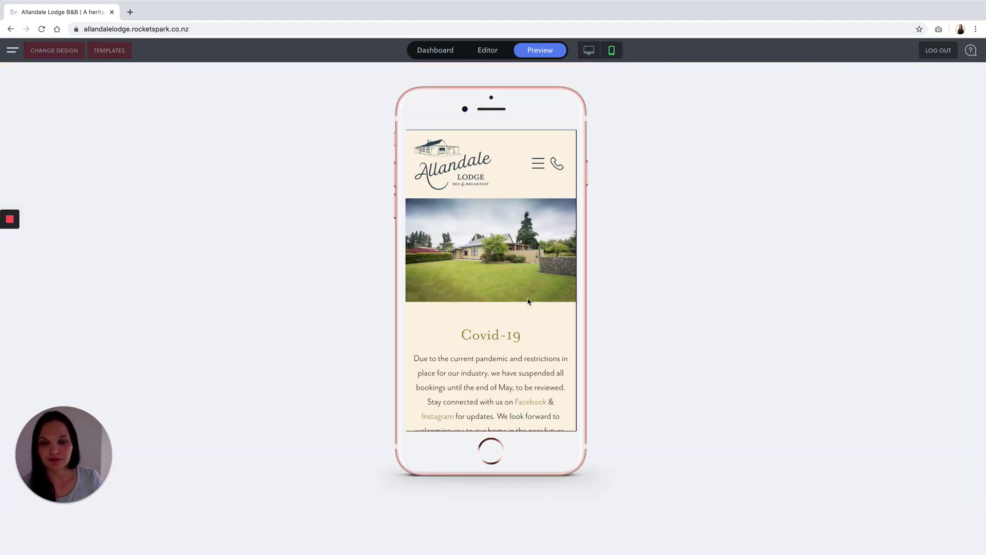
{"action": "scroll", "coordinate": [530, 295], "scroll_direction": "down", "scroll_amount": 2}
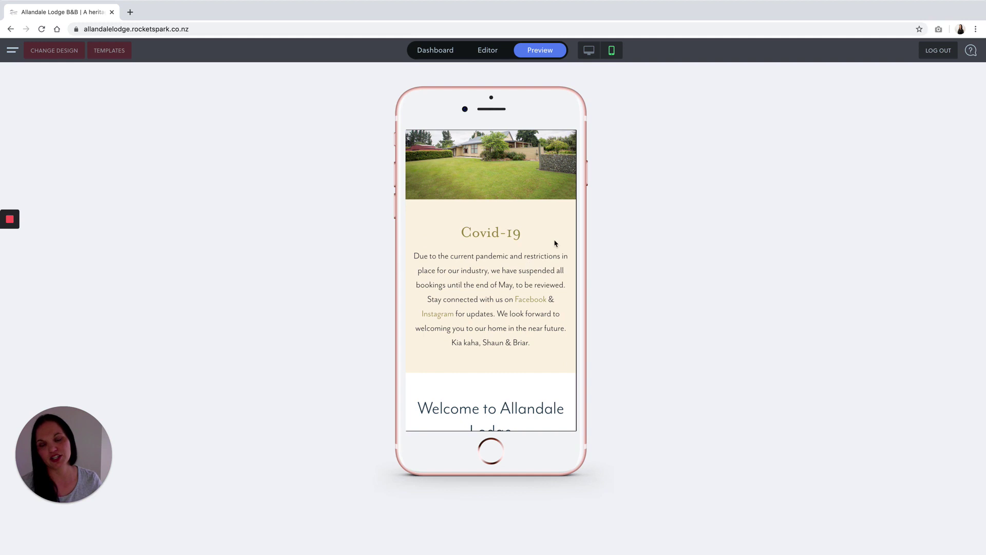